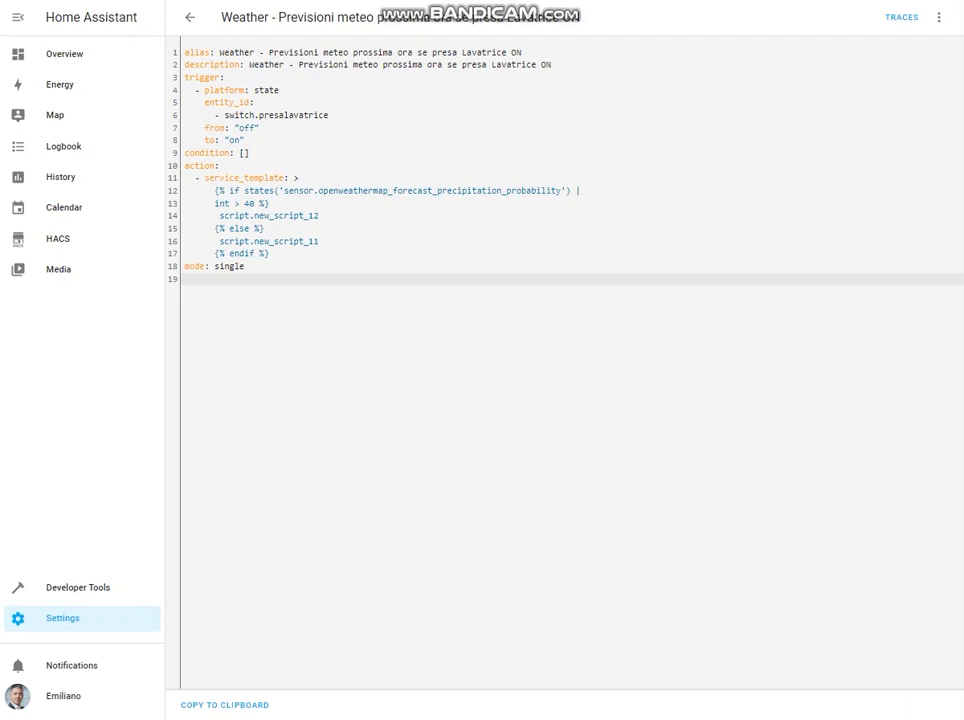
Step: Highlight the whole automation definition, then its trigger section, in the YAML editor
drag(258, 267, 188, 37)
click(233, 127)
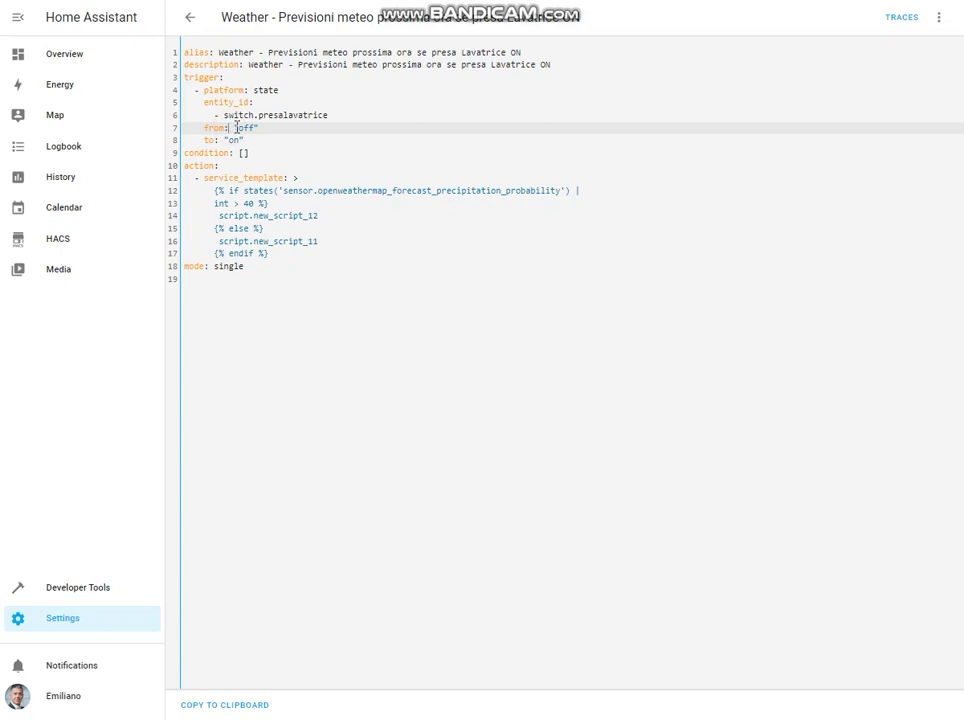
drag(184, 77, 311, 139)
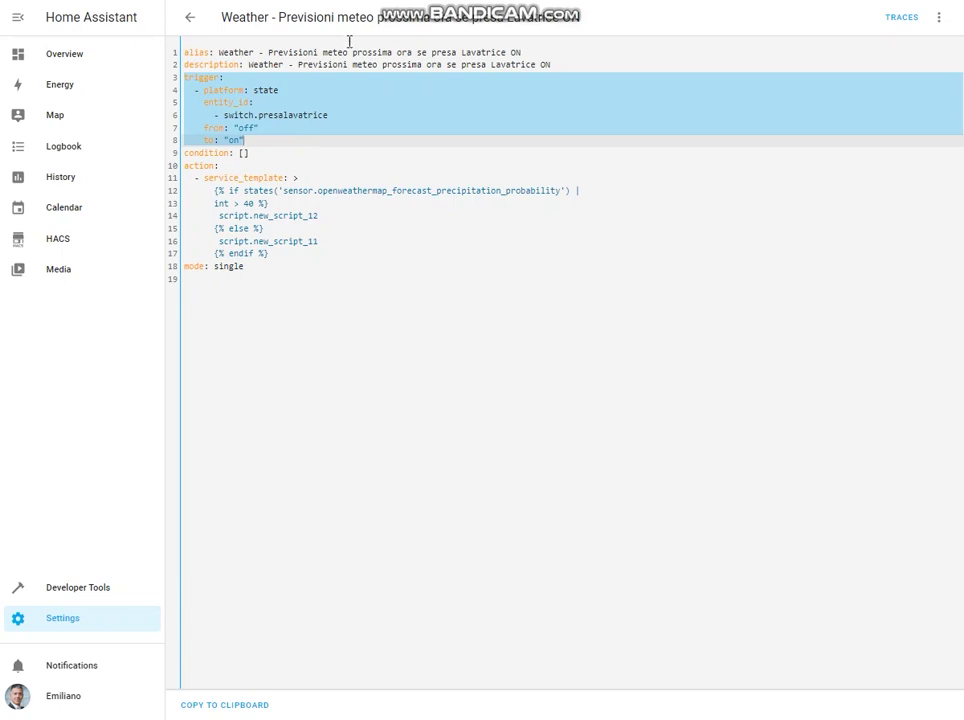
click(352, 142)
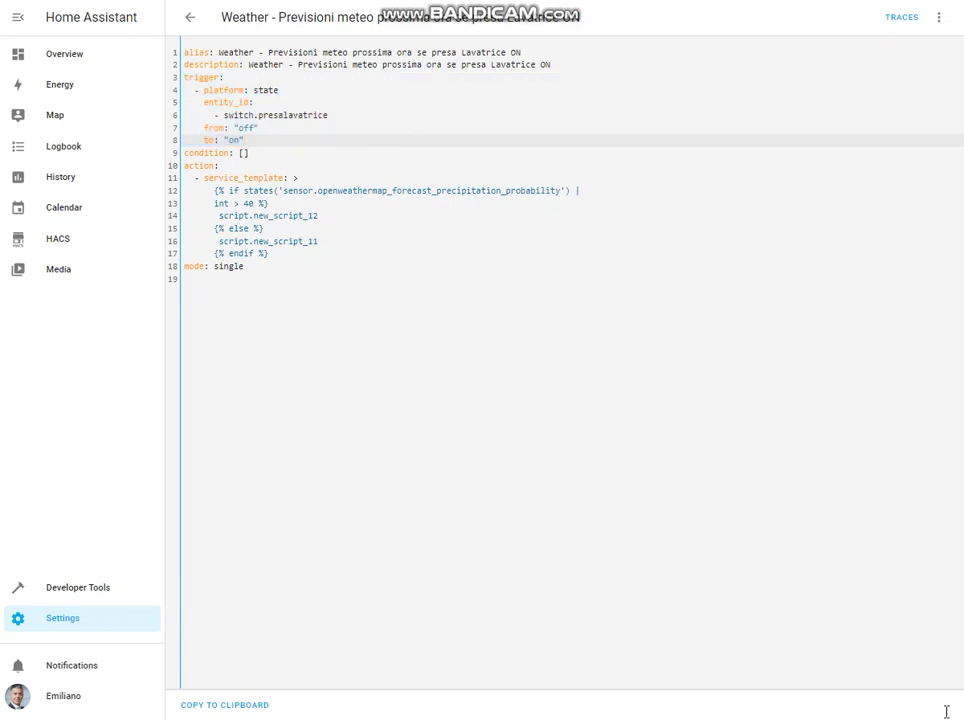
Step: Highlight the rain-check template lines and the precipitation probability sensor name
click(200, 178)
click(184, 165)
click(368, 254)
mouse_move(370, 254)
mouse_down()
mouse_move(177, 198)
mouse_move(166, 177)
mouse_up()
click(326, 287)
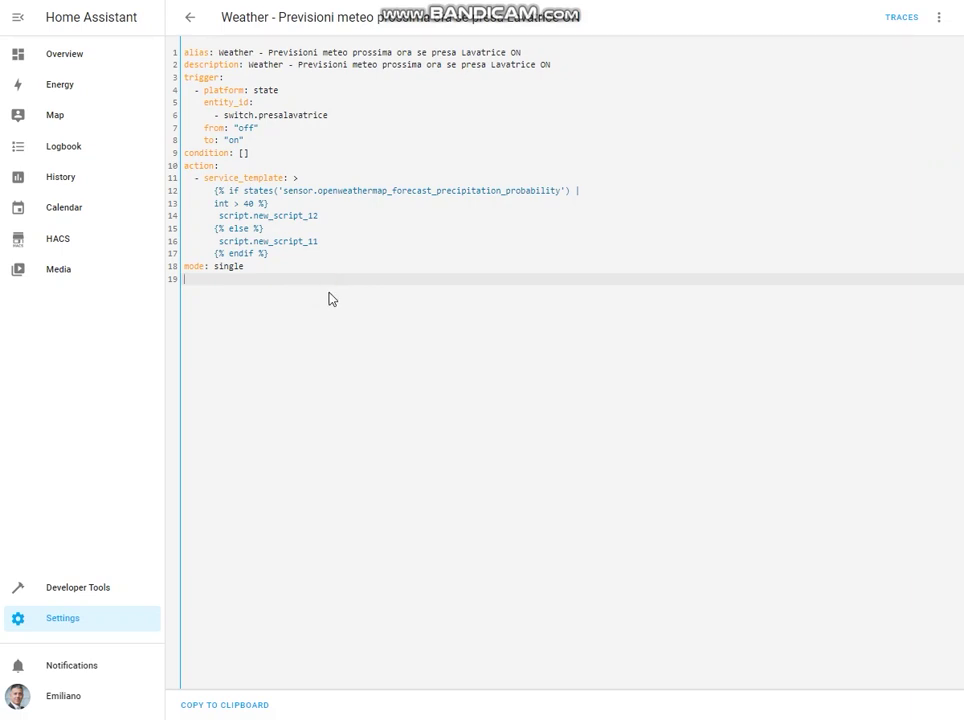
click(284, 190)
drag(284, 190, 562, 190)
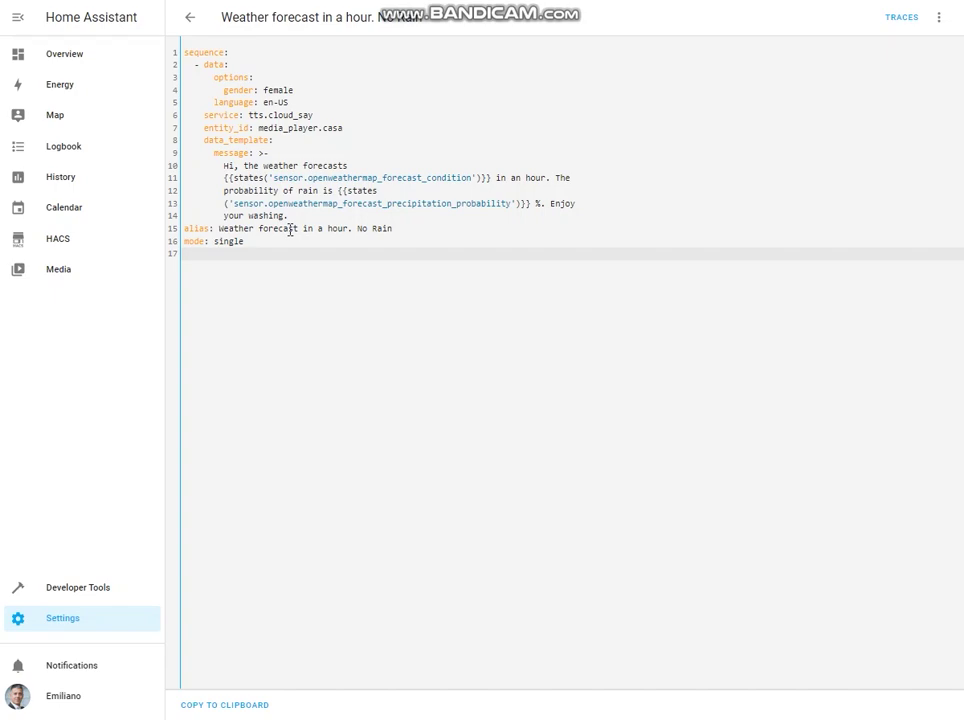
Step: Show the 'Weather forecast in a hour. Rain' script in YAML and highlight its precipitation sensor
click(190, 19)
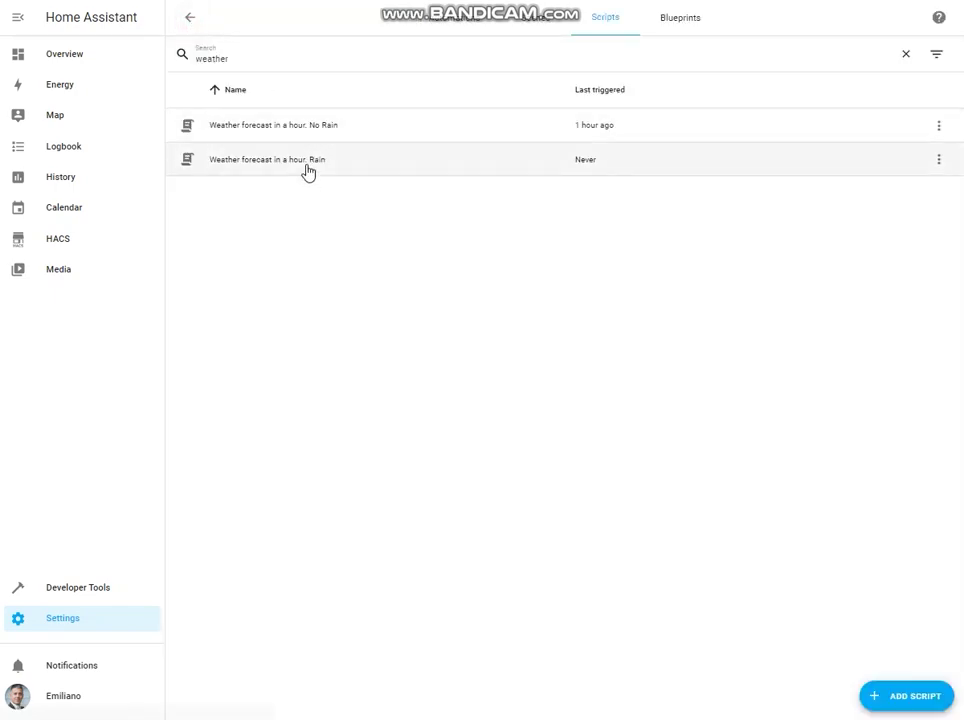
click(308, 165)
click(939, 19)
click(928, 145)
mouse_move(461, 248)
mouse_down()
mouse_move(204, 183)
mouse_move(138, 49)
mouse_up()
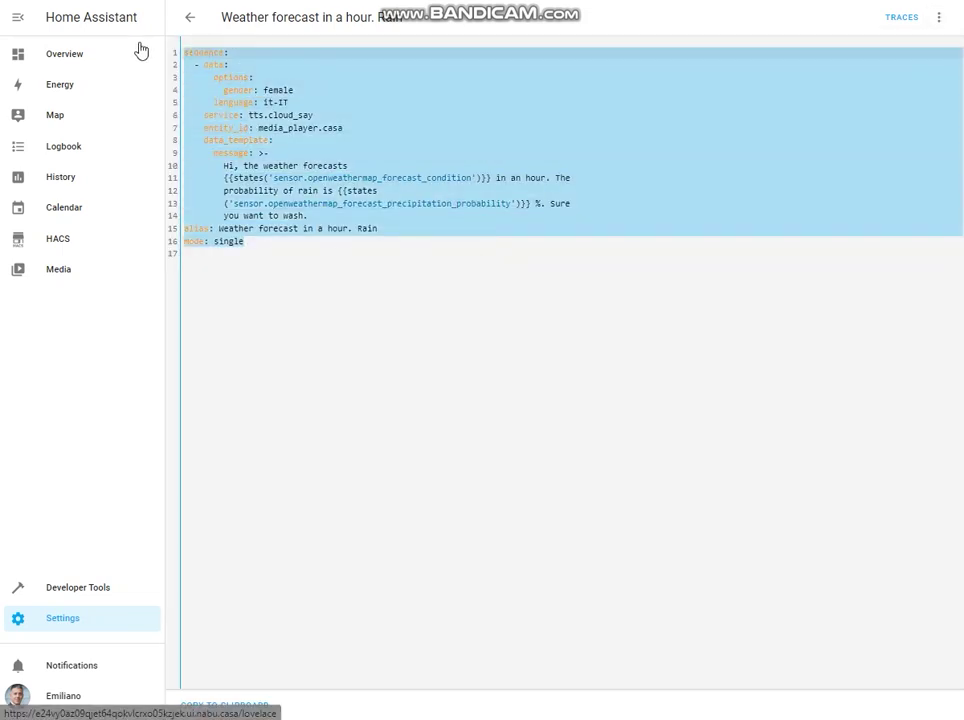
click(313, 252)
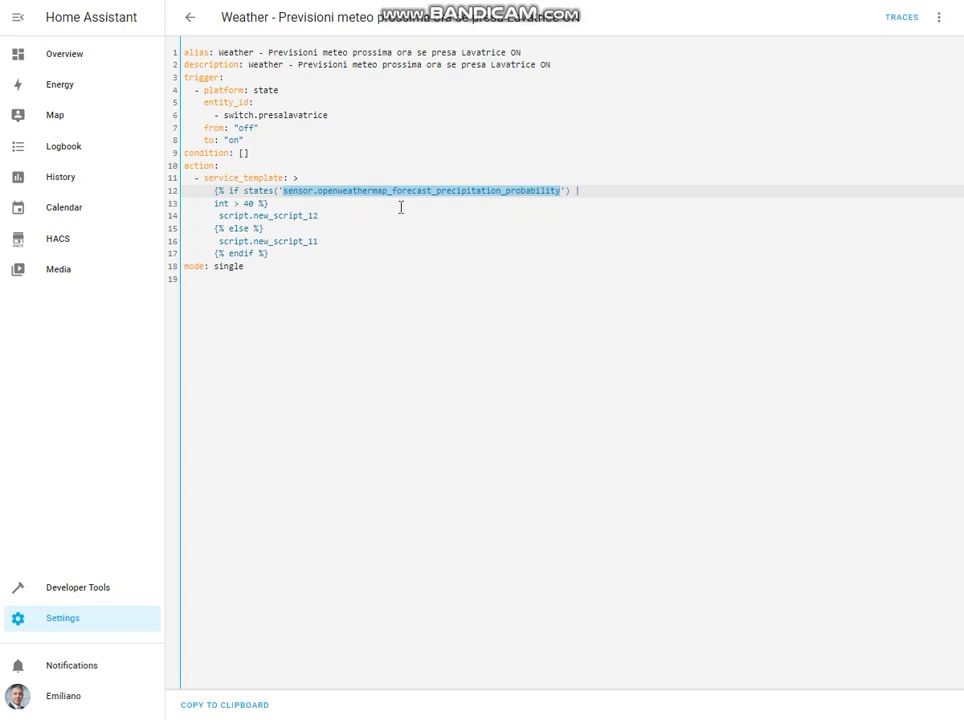
click(293, 190)
drag(284, 190, 562, 190)
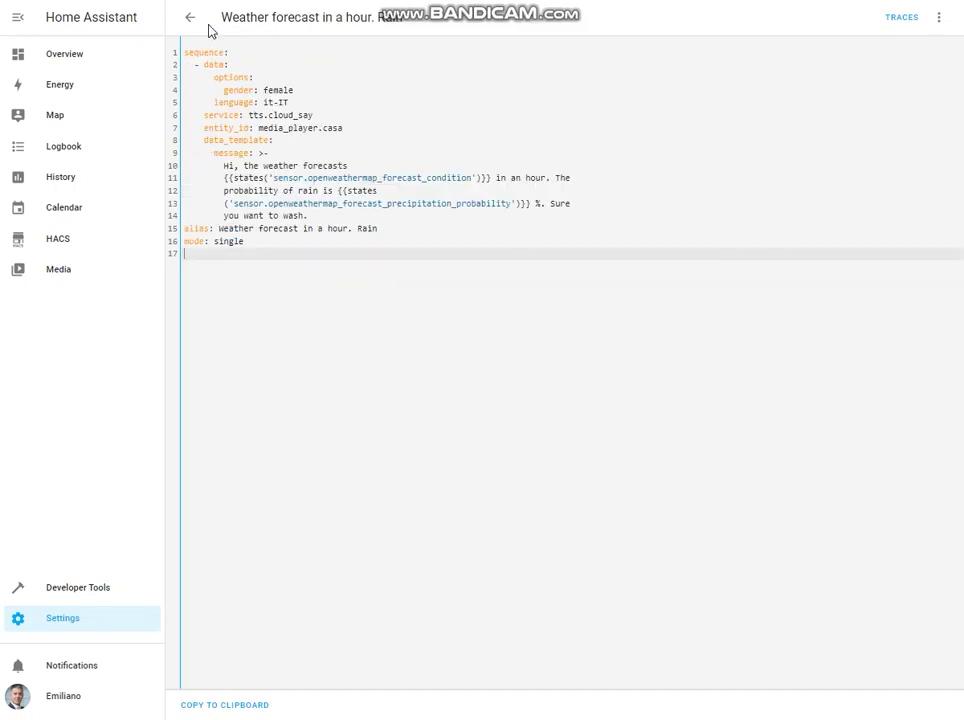
Step: Show the 'Weather forecast in a hour. No Rain' script in YAML and highlight its code
click(189, 20)
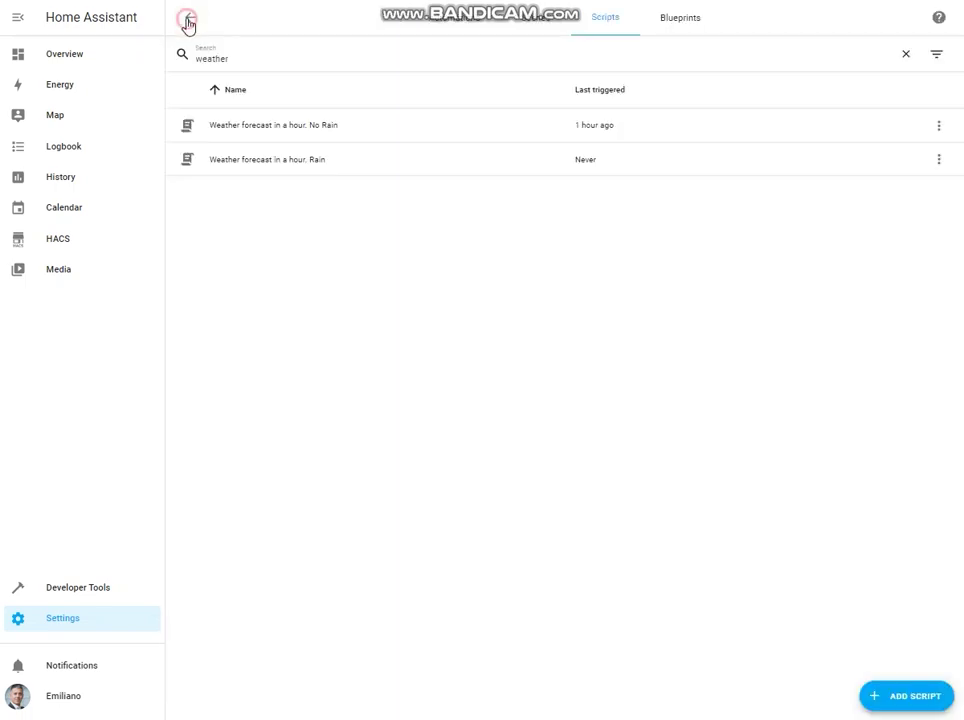
click(294, 128)
click(939, 18)
click(906, 147)
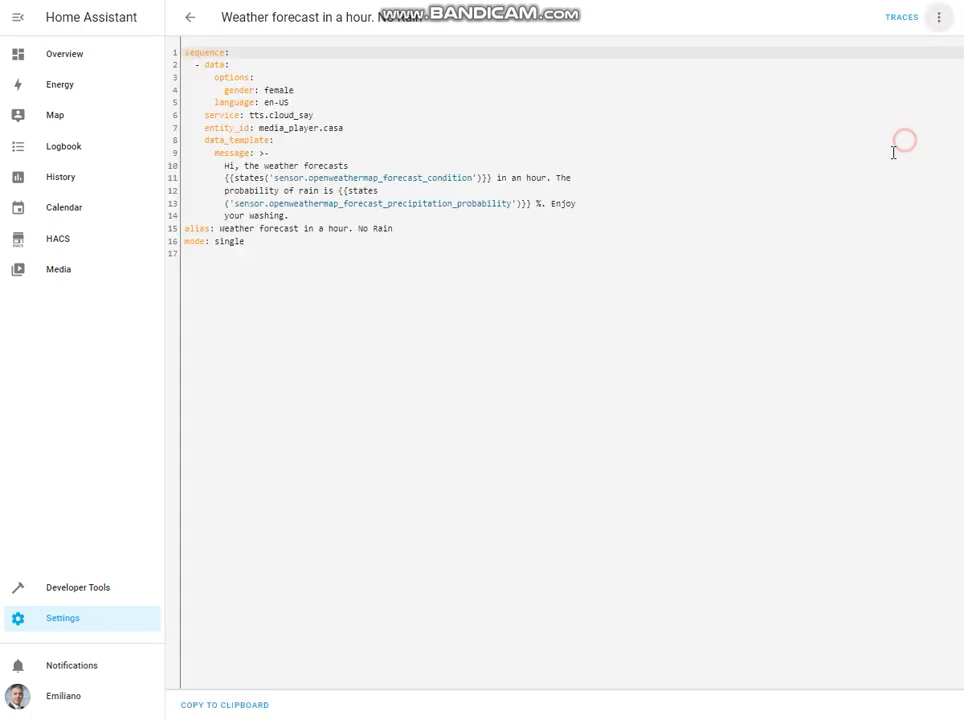
click(268, 242)
drag(268, 242, 142, 34)
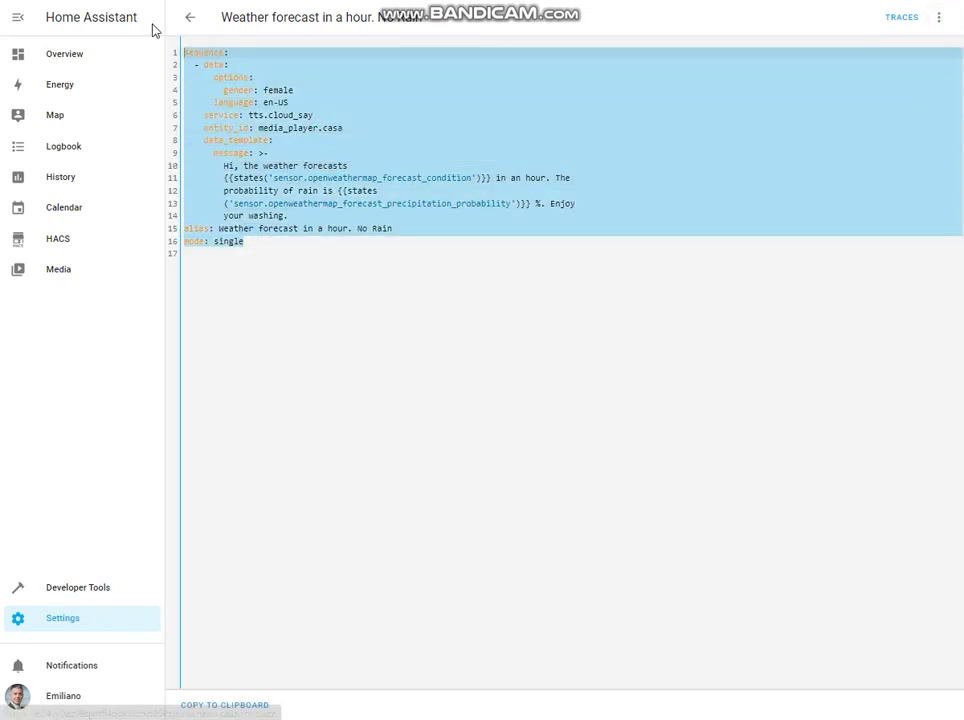
click(299, 255)
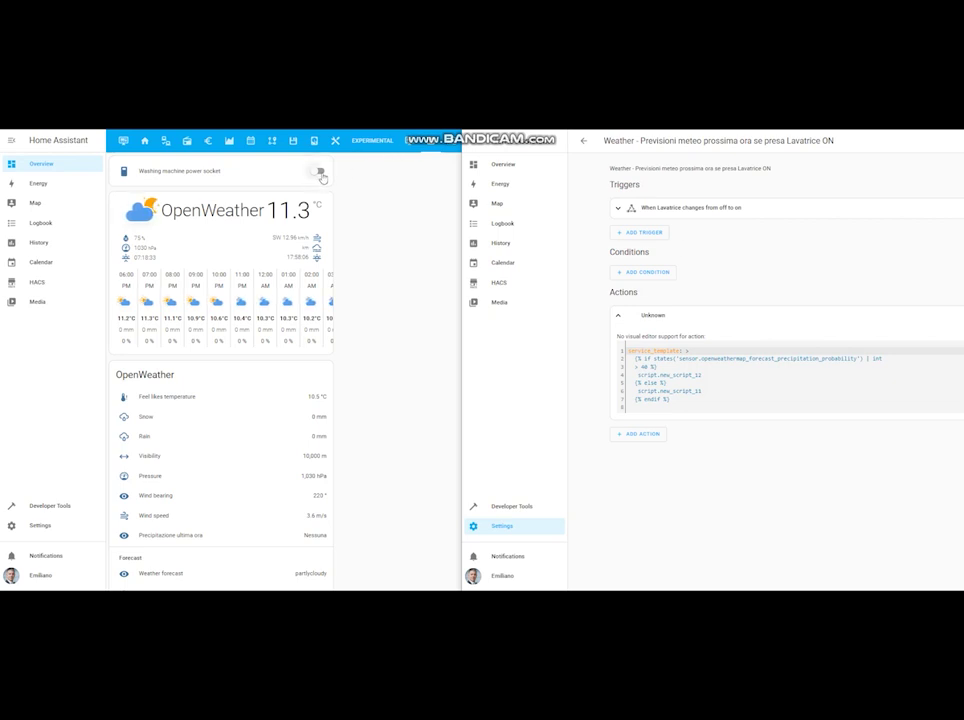
Step: Switch on the Washing machine power socket on the Overview dashboard to fire the automation
click(319, 174)
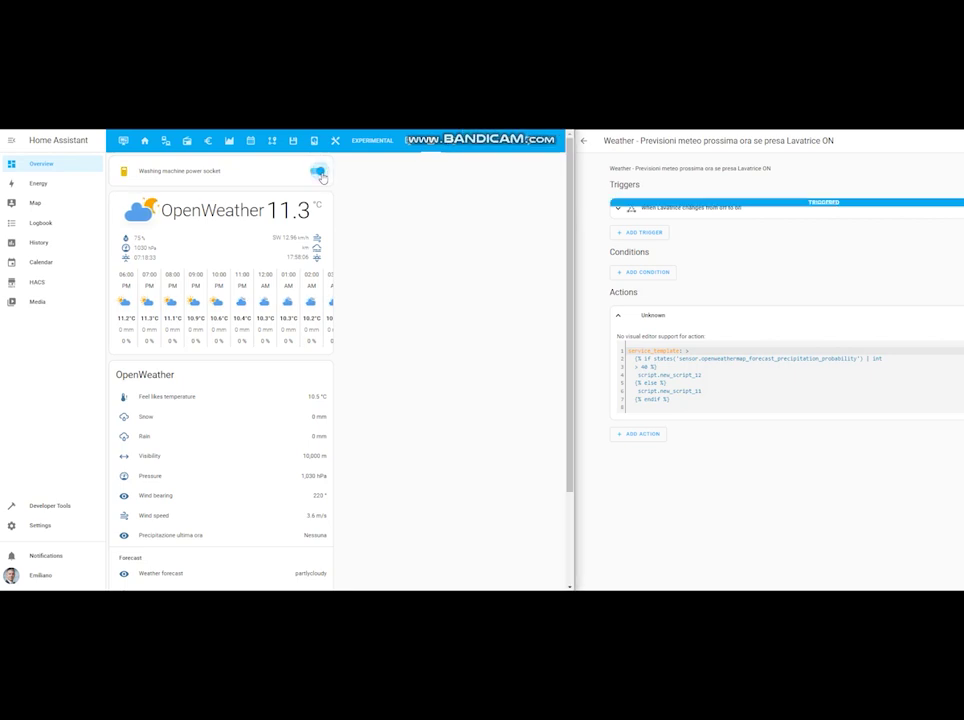